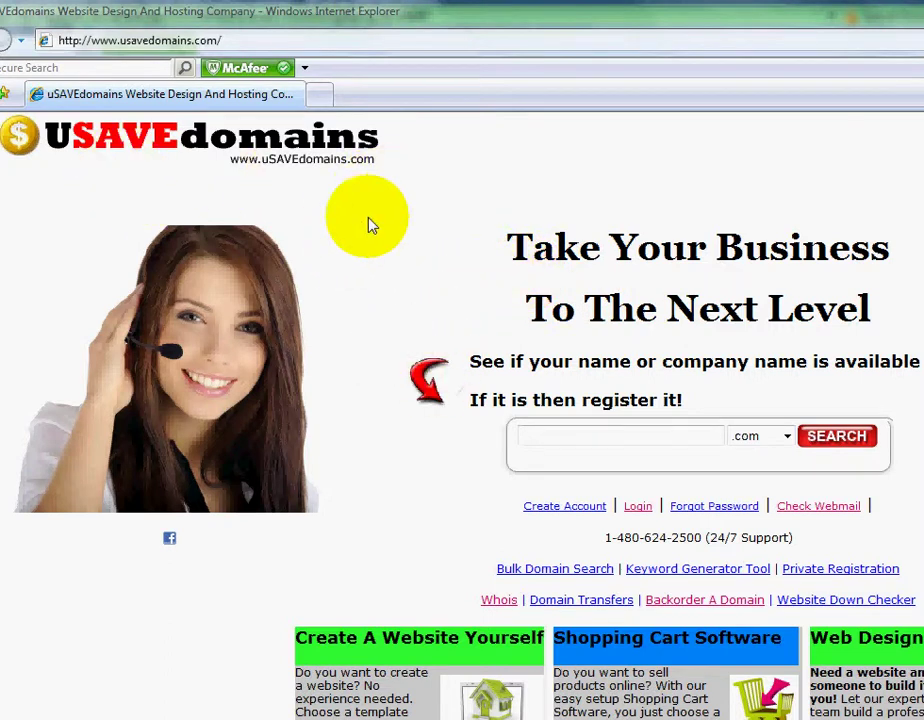
Open the Domain Transfers page and highlight its $10.99 price and Free 1-Year Extension offer
{"action": "left_click", "coordinate": [579, 603]}
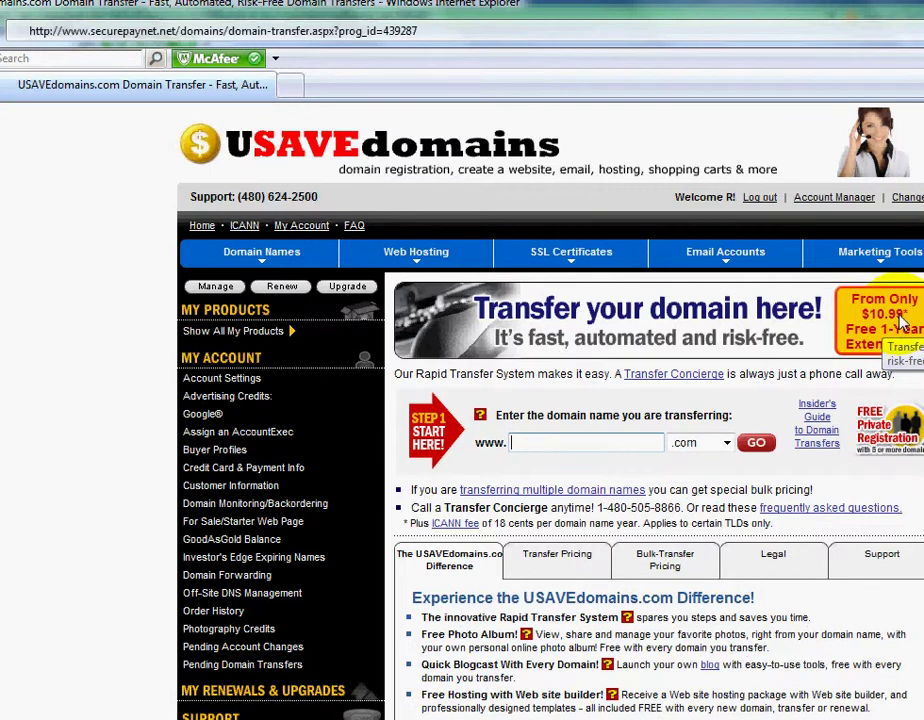
{"action": "left_click_drag", "start_coordinate": [902, 321], "coordinate": [872, 317]}
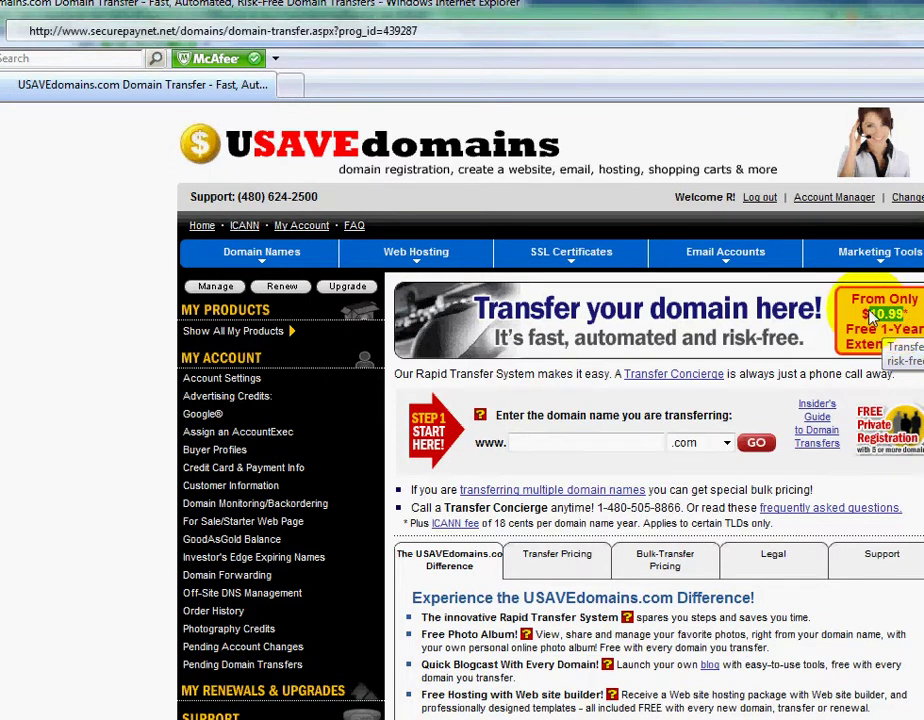
{"action": "left_click", "coordinate": [900, 330]}
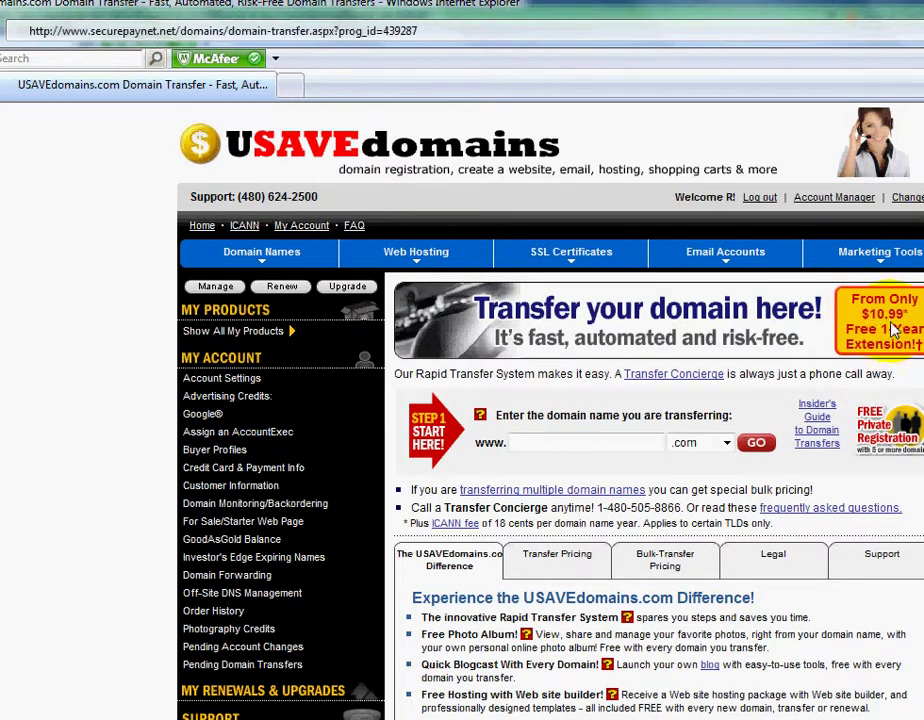
{"action": "left_click_drag", "start_coordinate": [847, 329], "coordinate": [914, 344]}
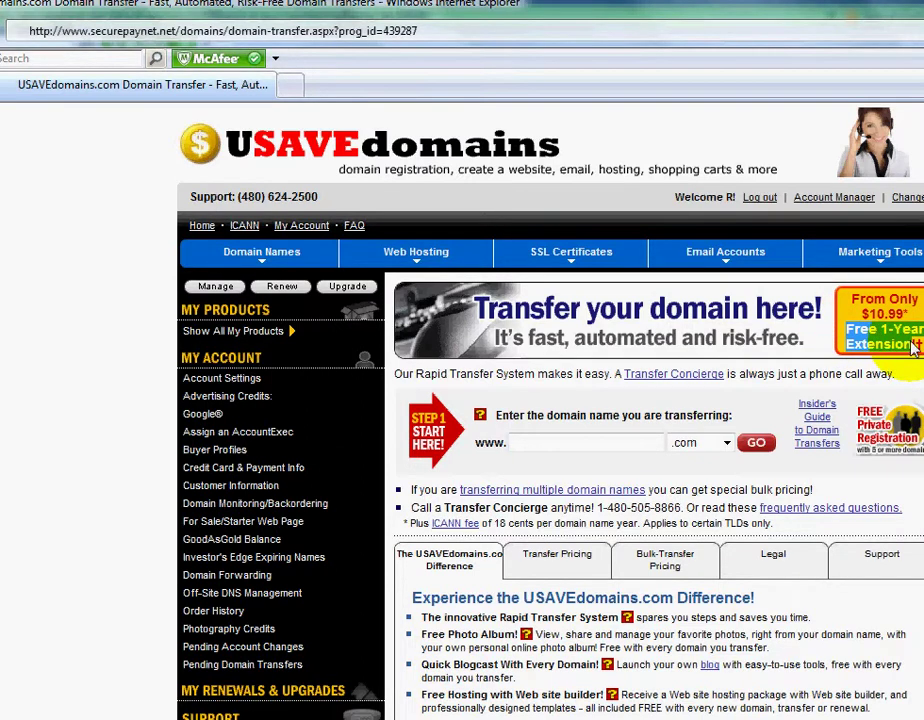
{"action": "left_click", "coordinate": [908, 346]}
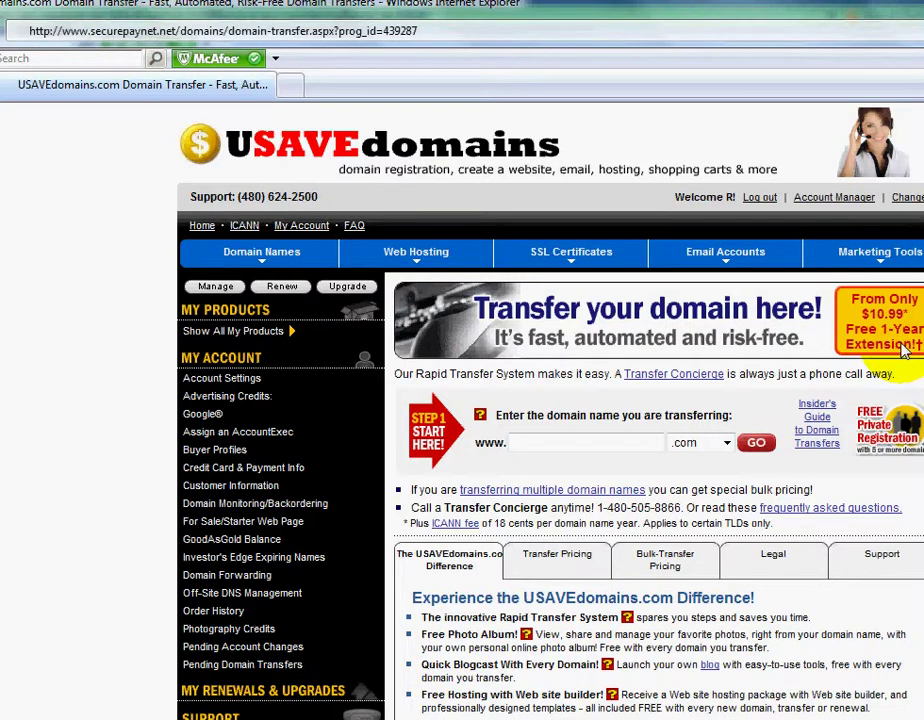
{"action": "left_click_drag", "start_coordinate": [860, 314], "coordinate": [901, 318]}
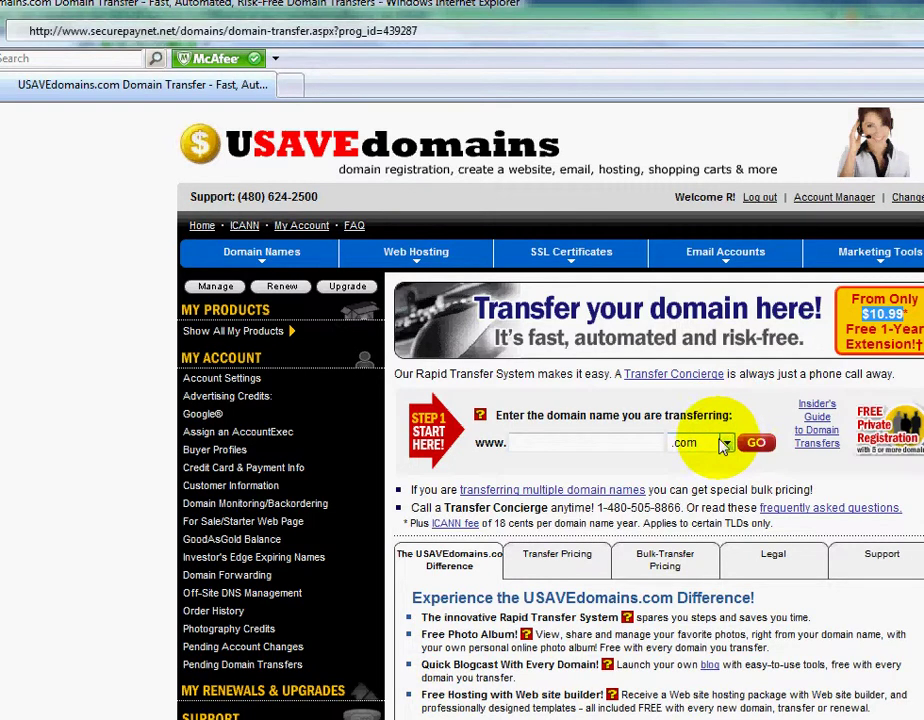
{"action": "left_click", "coordinate": [724, 447]}
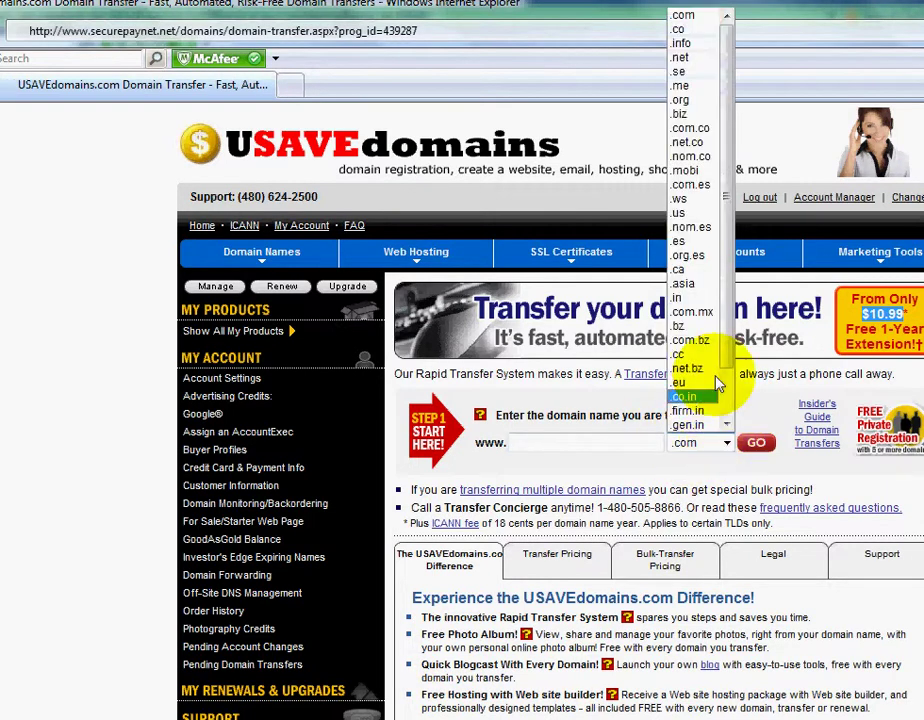
{"action": "scroll", "coordinate": [733, 372], "scroll_direction": "down", "scroll_amount": 1}
{"action": "mouse_move", "coordinate": [733, 372]}
{"action": "left_mouse_down"}
{"action": "mouse_move", "coordinate": [735, 388]}
{"action": "mouse_move", "coordinate": [733, 312]}
{"action": "mouse_move", "coordinate": [728, 392]}
{"action": "mouse_move", "coordinate": [726, 381]}
{"action": "left_mouse_up"}
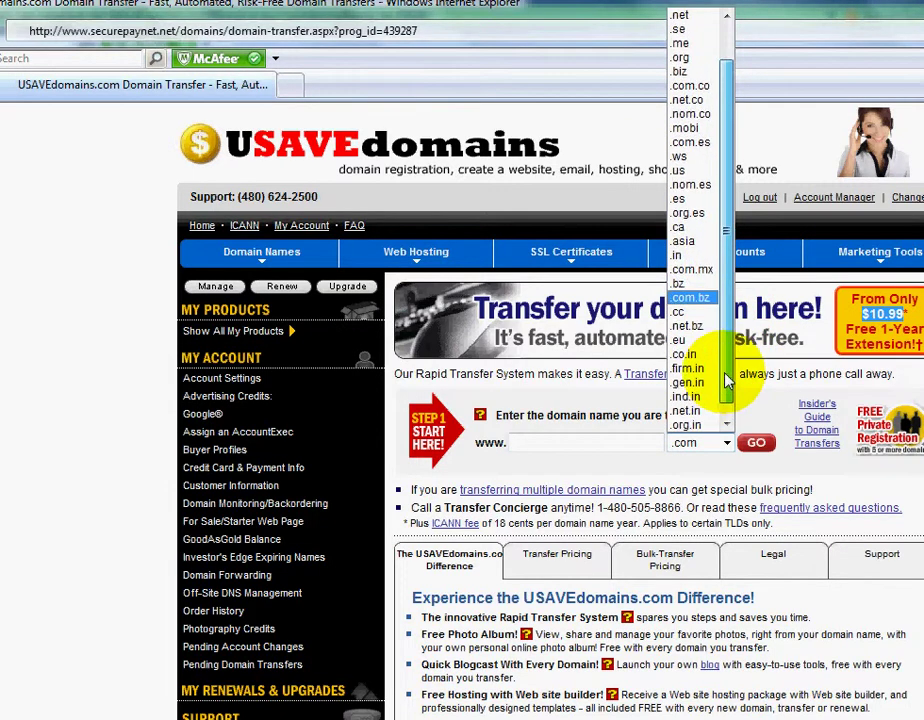
{"action": "left_click", "coordinate": [745, 387]}
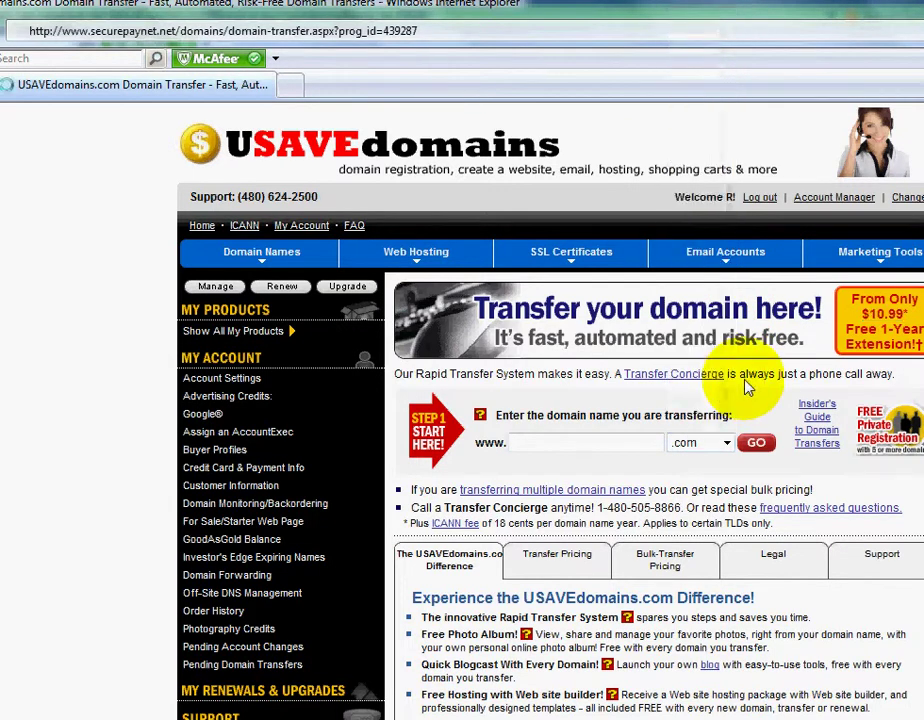
{"action": "left_click", "coordinate": [519, 448]}
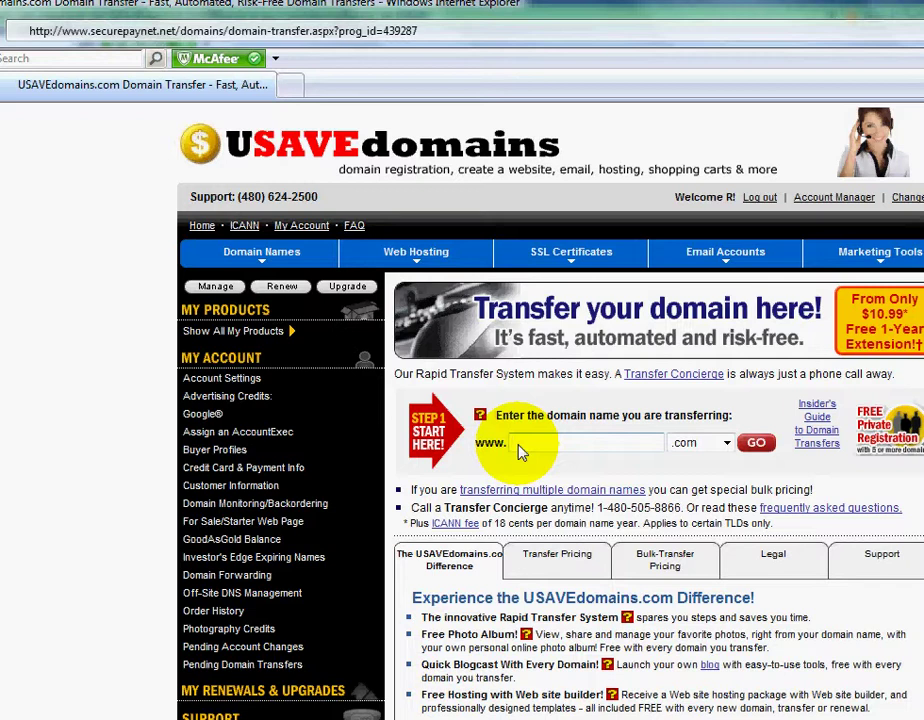
{"action": "type", "text": "lkfjls"}
{"action": "type", "text": "kfjslkfjls"}
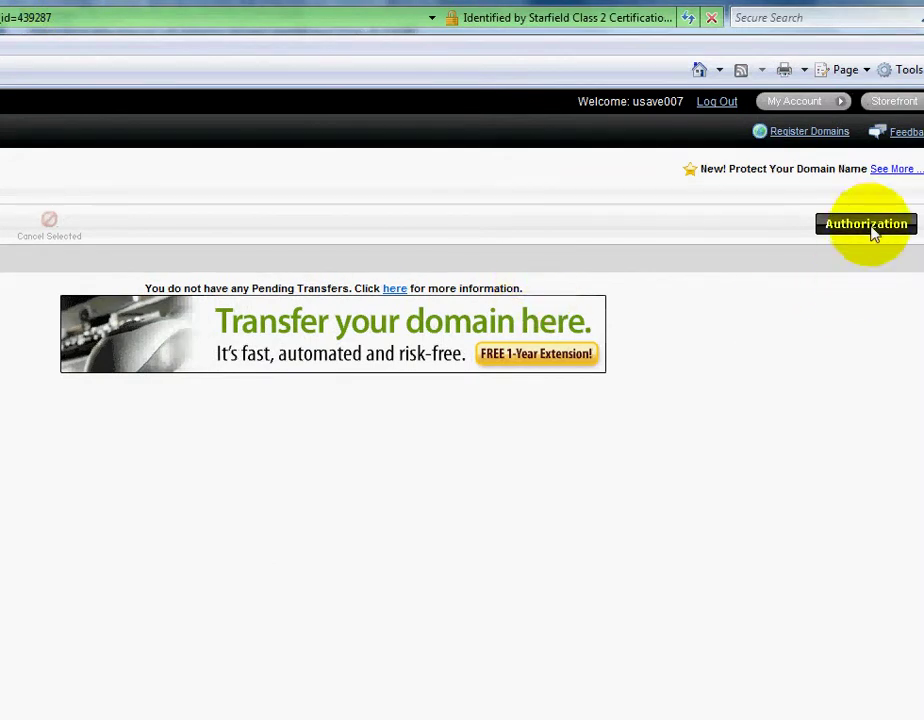
{"action": "left_click", "coordinate": [872, 226]}
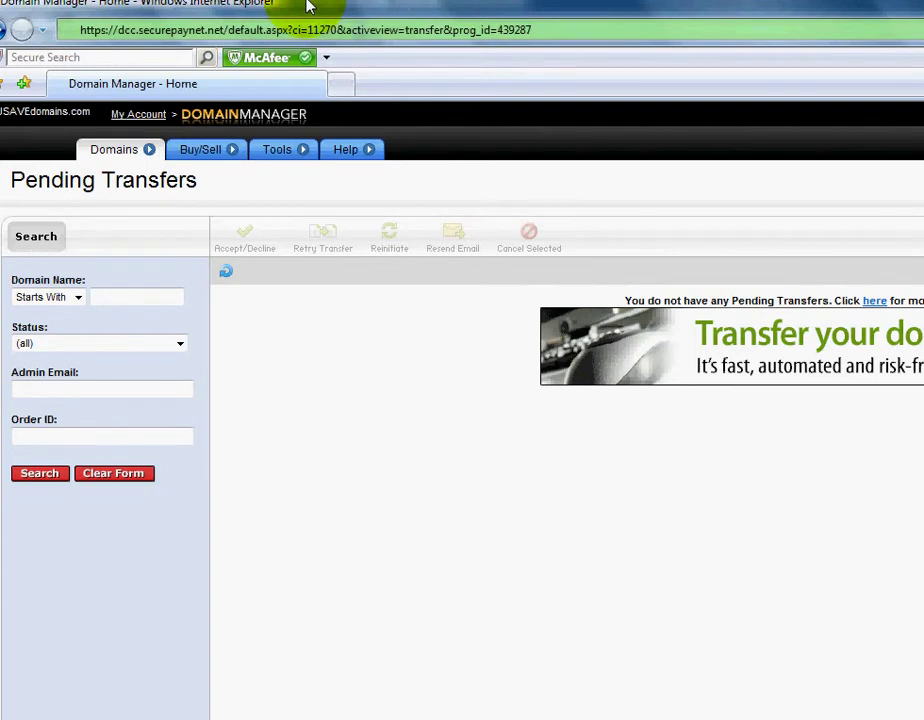
Nudge the browser window right and choose All My Domains from the Domains menu
{"action": "left_click_drag", "start_coordinate": [305, 4], "coordinate": [349, 7]}
{"action": "left_click", "coordinate": [155, 152]}
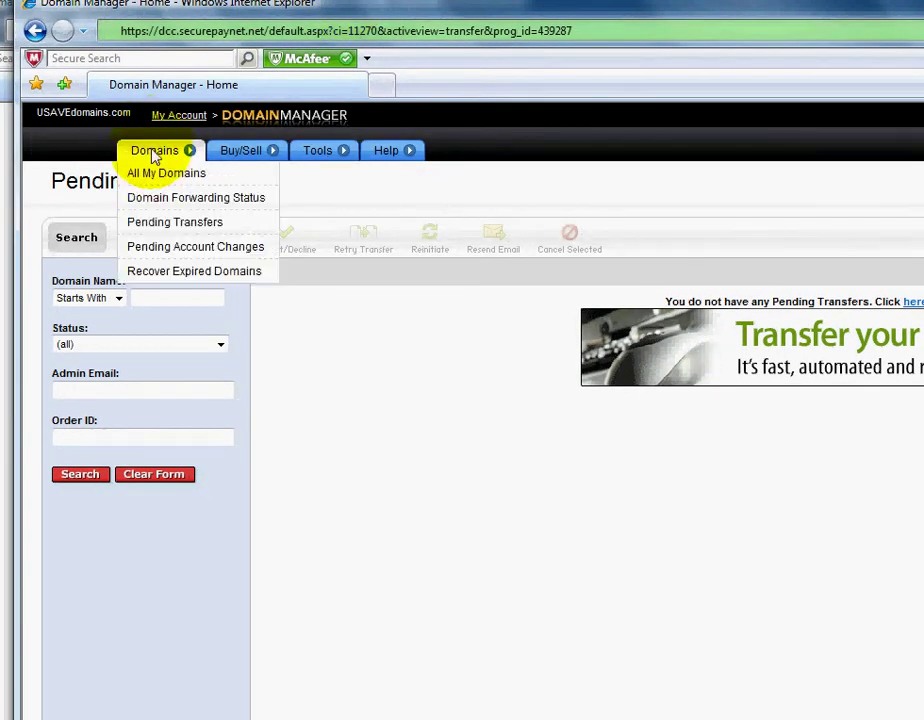
{"action": "left_click", "coordinate": [156, 176]}
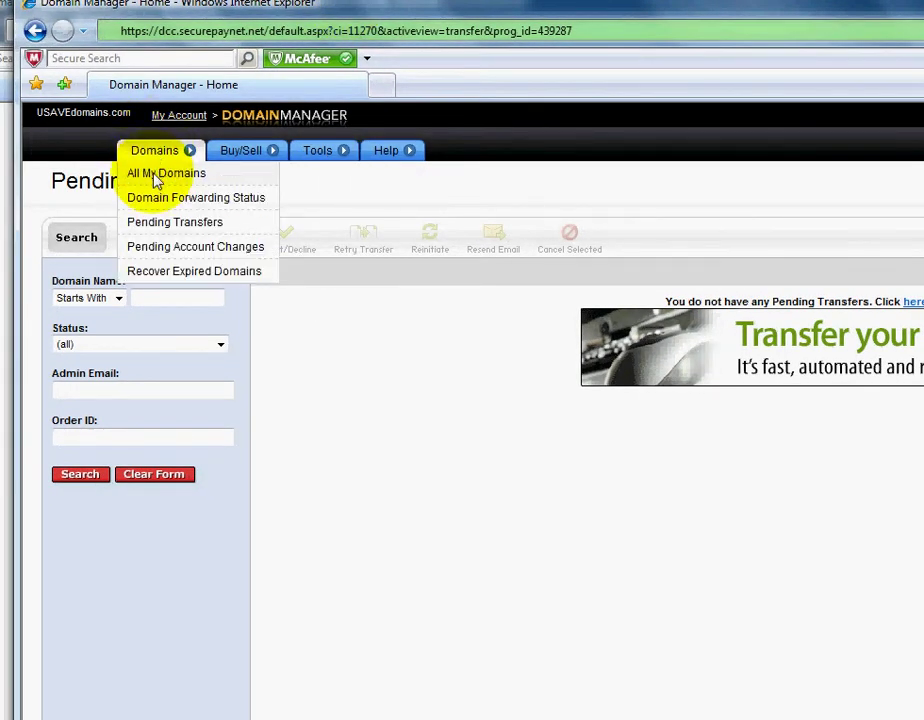